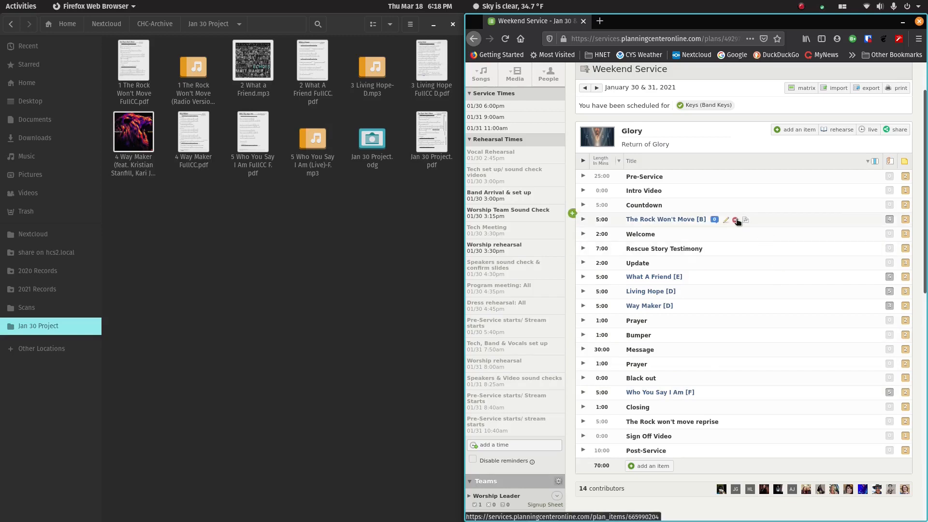
pyautogui.click(888, 219)
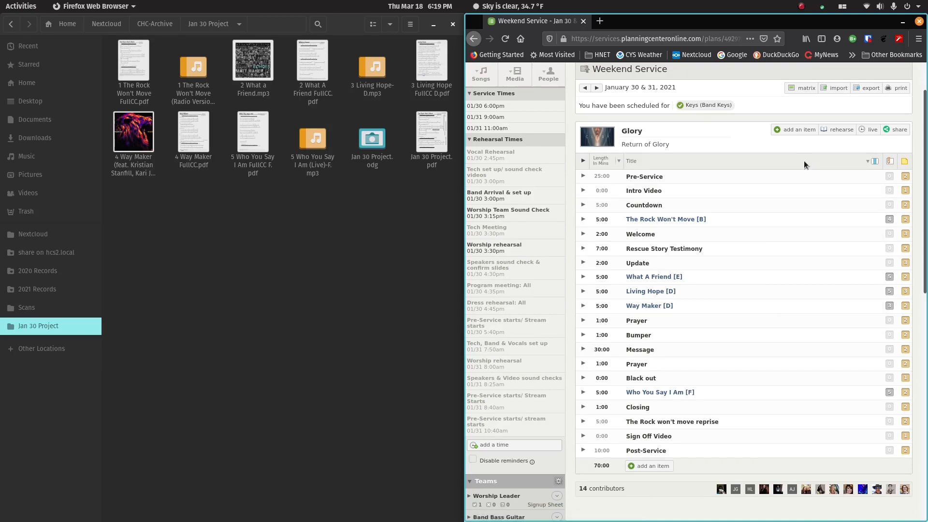
pyautogui.click(256, 300)
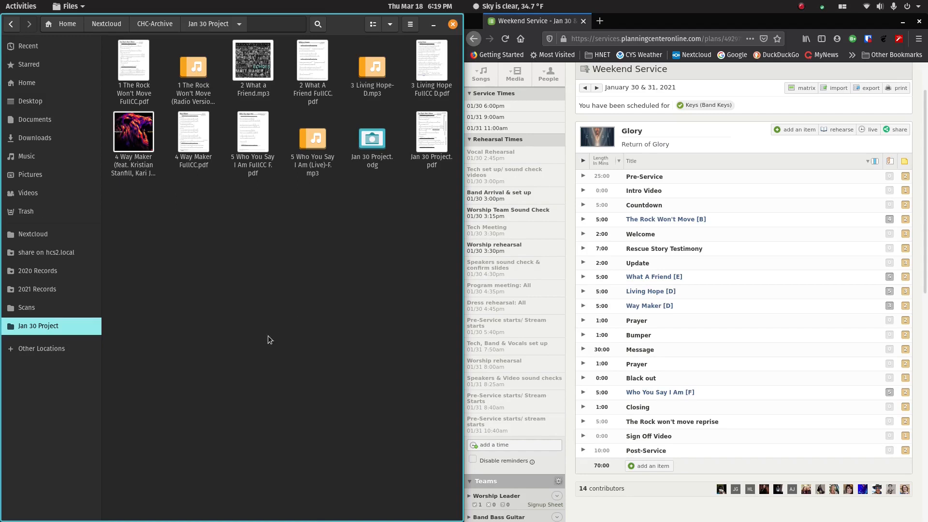
# Turn the browser window into a window stack and launch PDF Arranger in it.
pyautogui.click(654, 21)
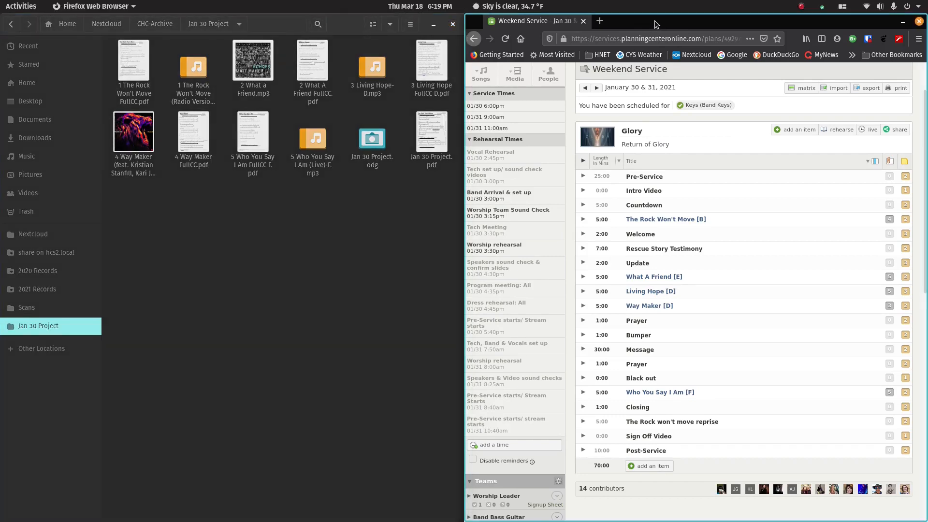
pyautogui.press('super+s')
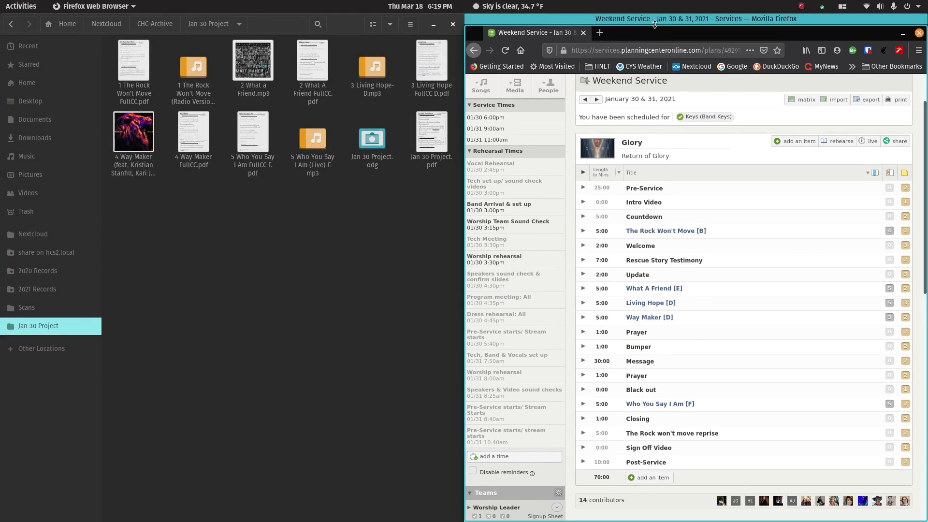
pyautogui.press('super')
pyautogui.write('pdf')
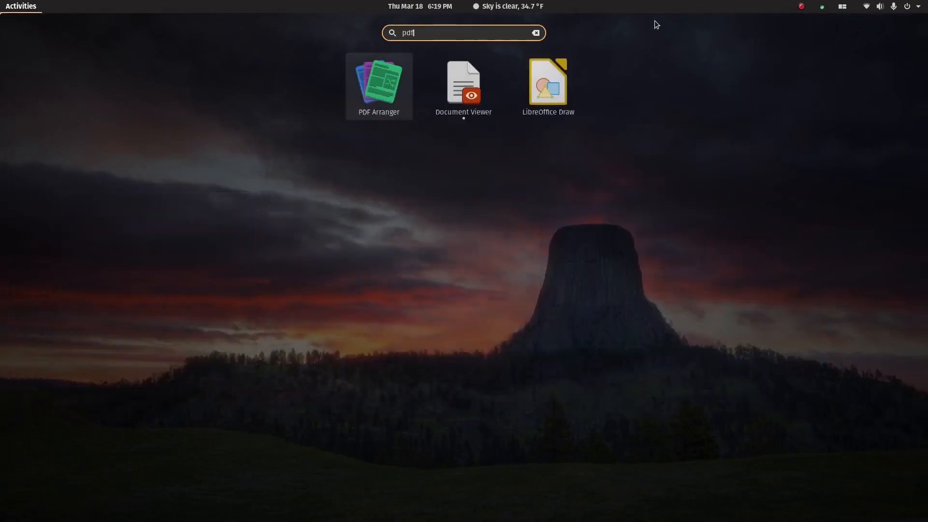
pyautogui.press('Return')
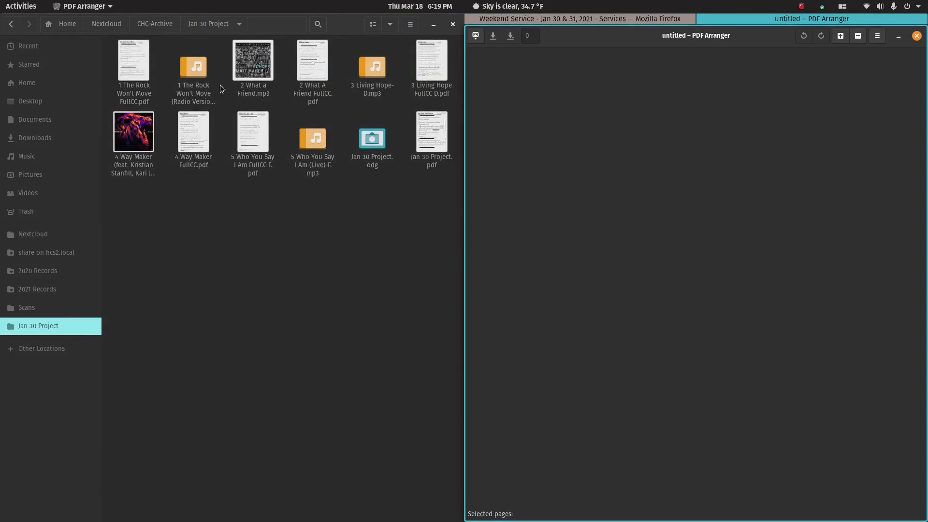
# Import the five numbered FullCC song PDFs from the Jan 30 Project folder into PDF Arranger in order, 1 to 5.
pyautogui.moveTo(129, 55); pyautogui.dragTo(498, 80)
pyautogui.moveTo(312, 60); pyautogui.dragTo(683, 106)
pyautogui.moveTo(428, 65); pyautogui.dragTo(792, 94)
pyautogui.moveTo(194, 130); pyautogui.dragTo(532, 330)
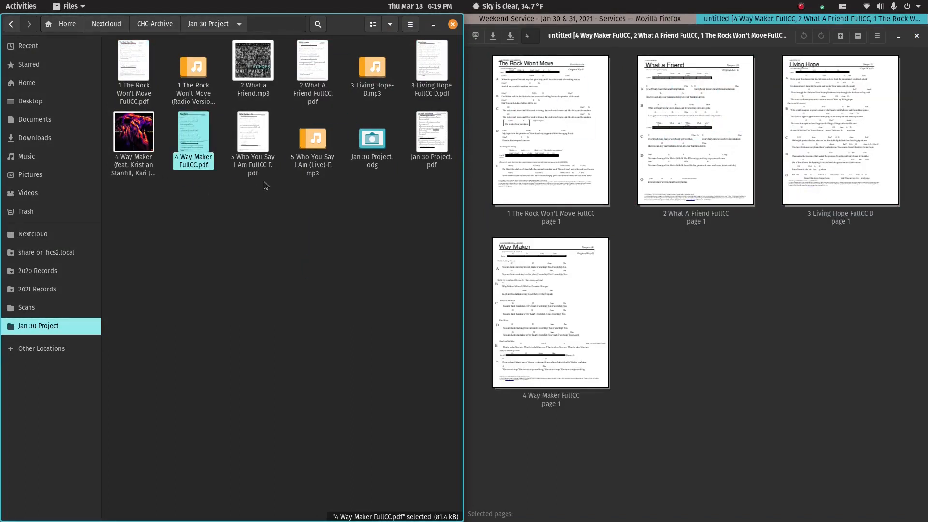
pyautogui.moveTo(261, 147); pyautogui.dragTo(637, 280)
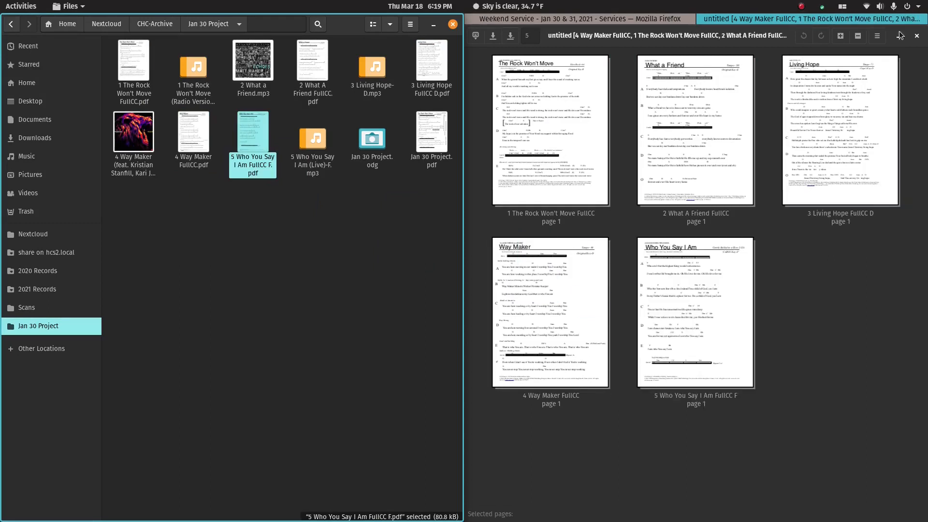
# Save the combined document as test.pdf in the Jan 30 Project folder.
pyautogui.click(878, 38)
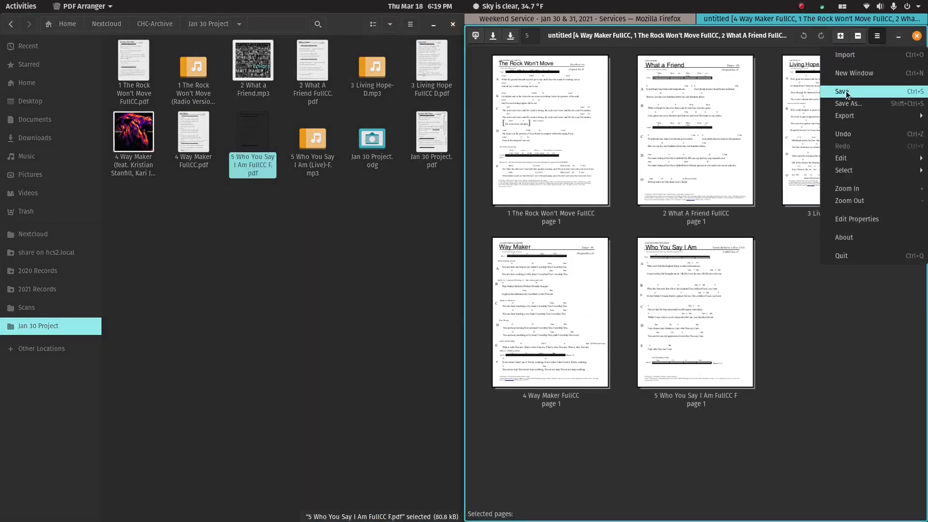
pyautogui.click(848, 92)
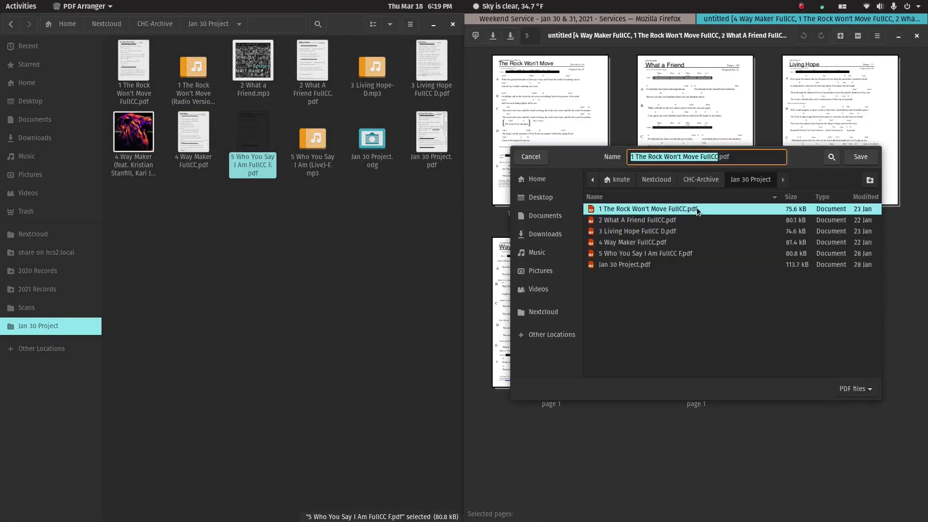
pyautogui.write('test')
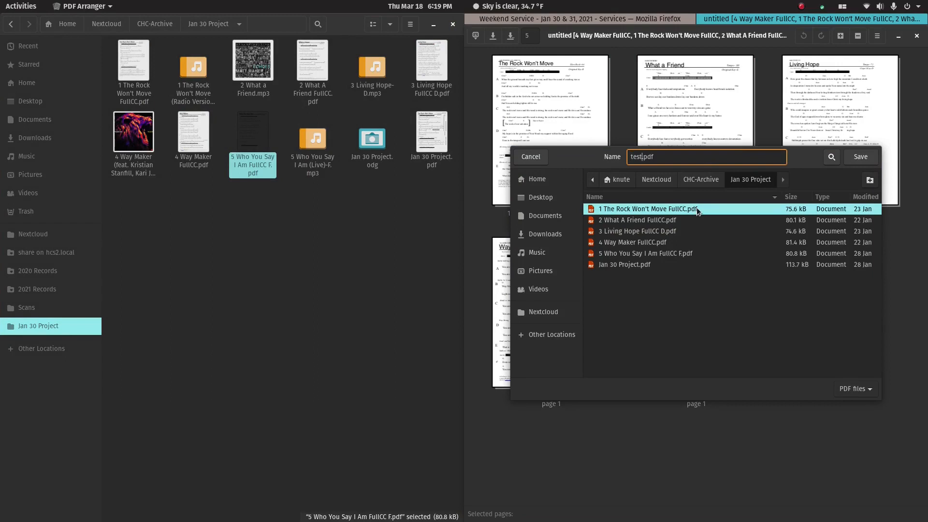
pyautogui.click(858, 158)
# Open test.pdf from the Jan 30 Project folder with LibreOffice Draw.
pyautogui.click(169, 264)
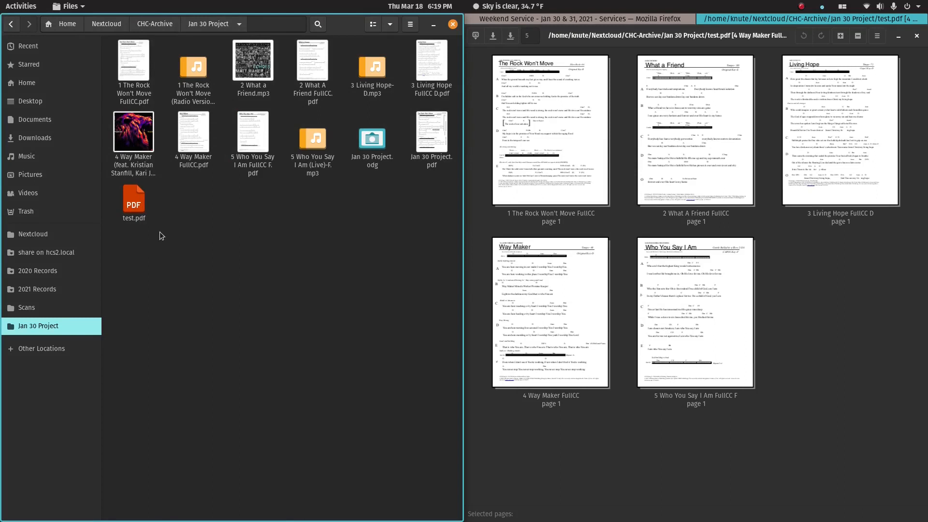
pyautogui.rightClick(135, 203)
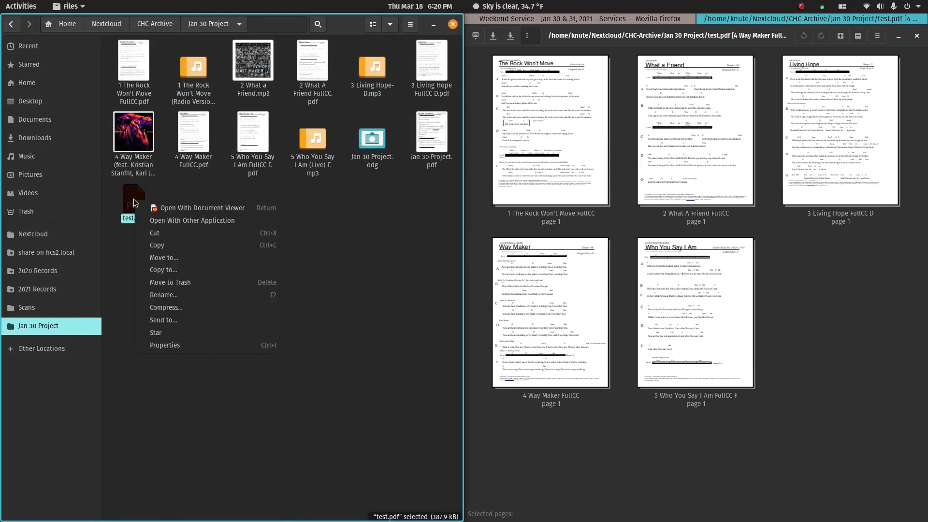
pyautogui.click(188, 221)
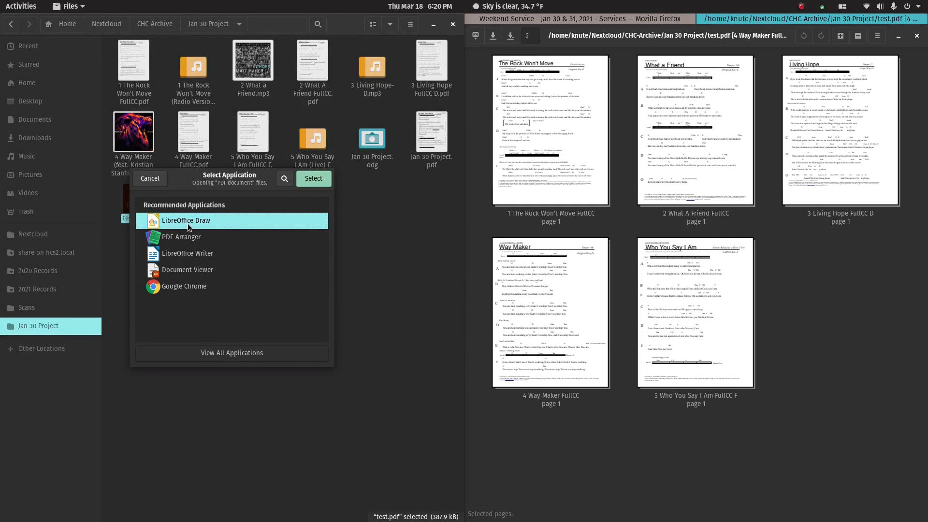
pyautogui.click(317, 184)
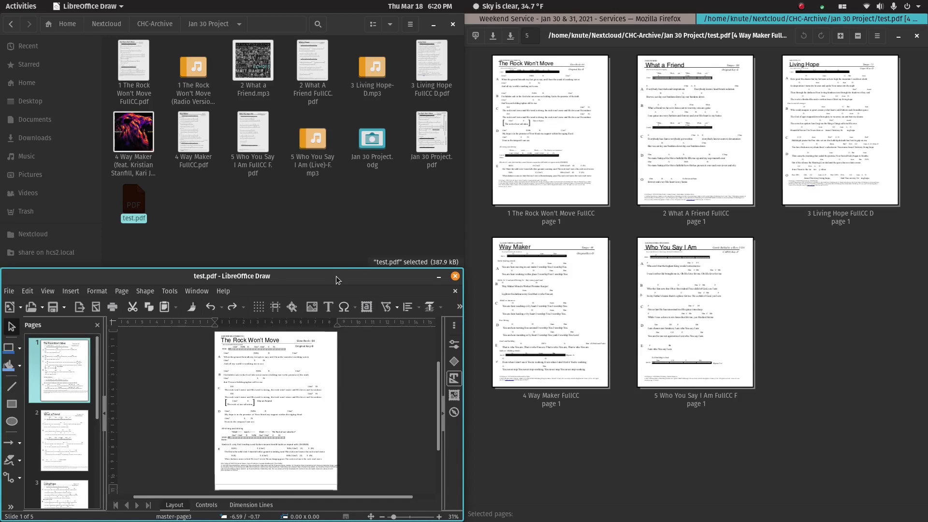
# Move the Draw window into the stack with the browser and PDF Arranger, and show page 3, Living Hope.
pyautogui.press('super+Return')
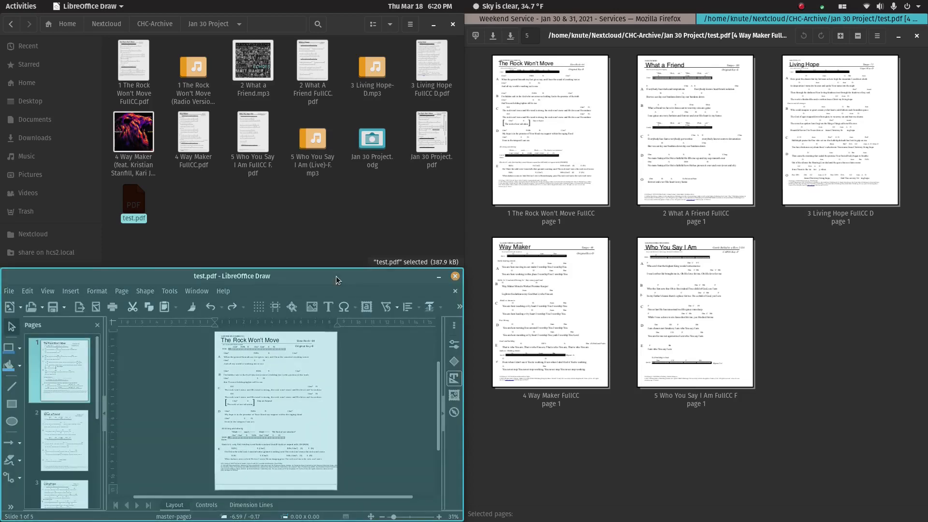
pyautogui.press('Right')
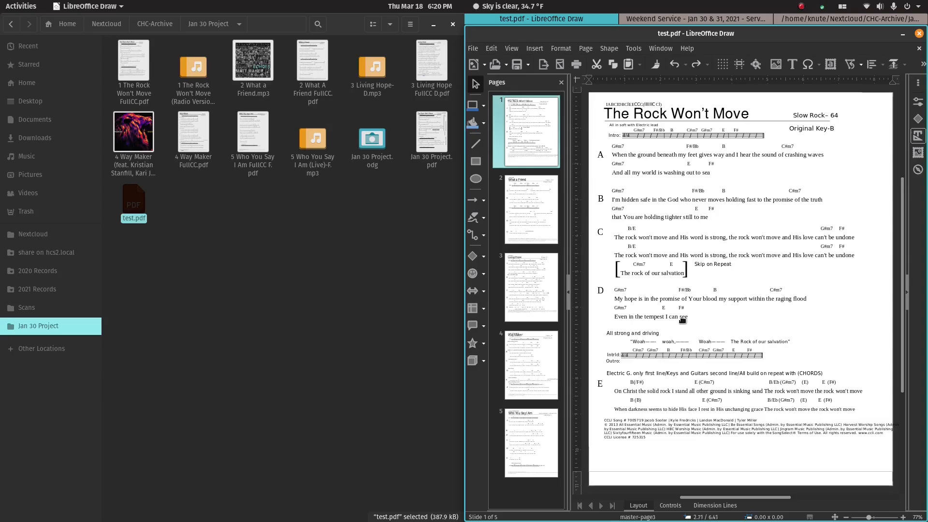
pyautogui.click(529, 290)
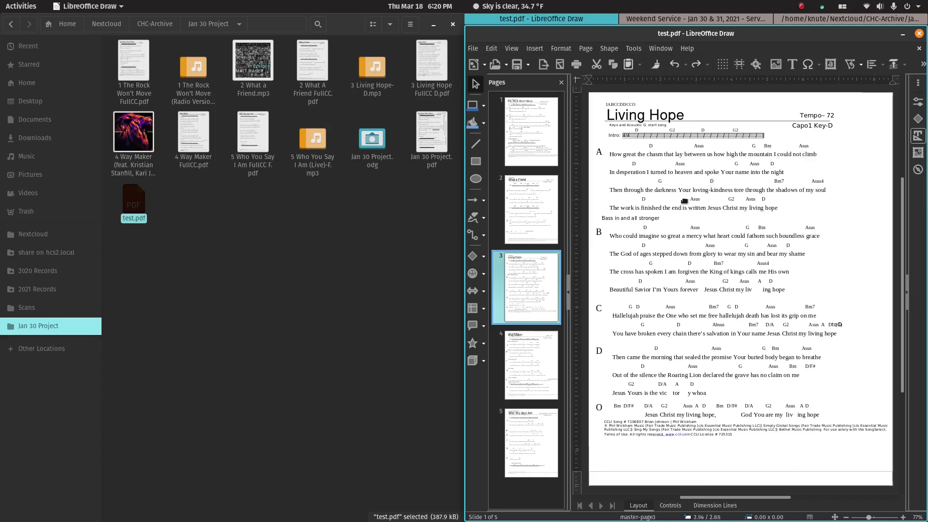
# Turn the file manager window into a stack and open Jan 30 Project.pdf in it.
pyautogui.click(362, 257)
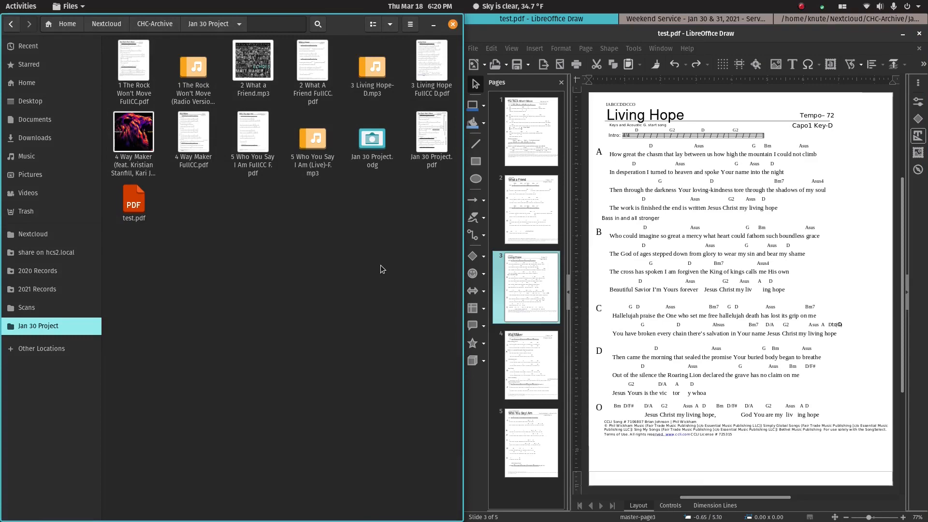
pyautogui.press('super+s')
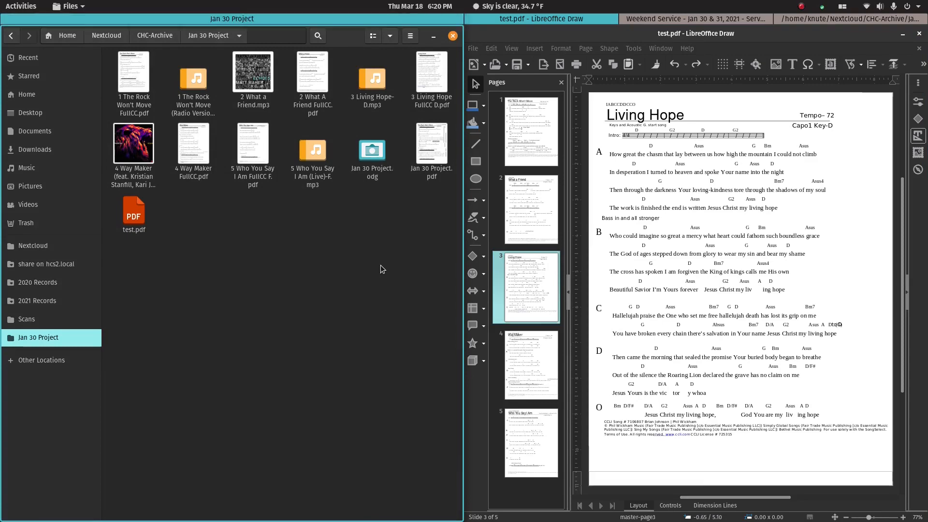
pyautogui.doubleClick(432, 144)
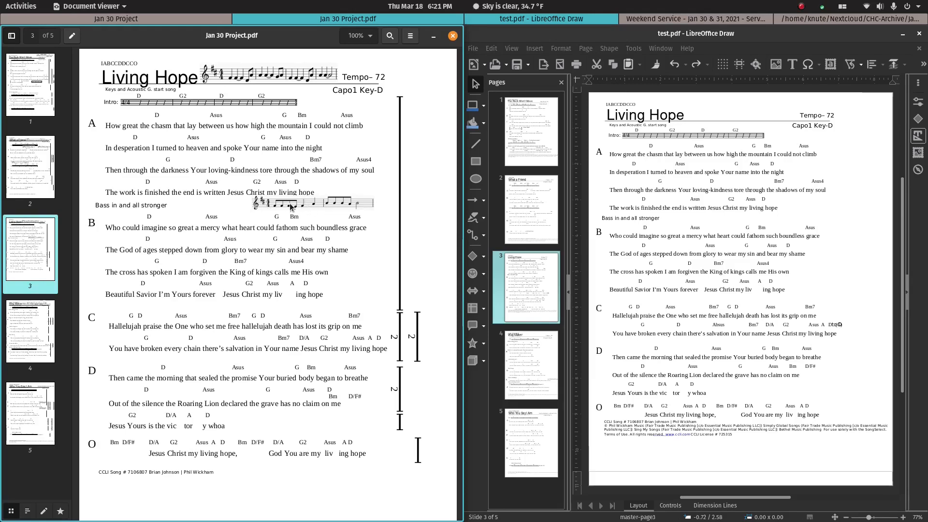
# Open 3 Living Hope-D.mp3 from the project folder in VLC, pause it and move the playback position to 00:52.
pyautogui.click(156, 19)
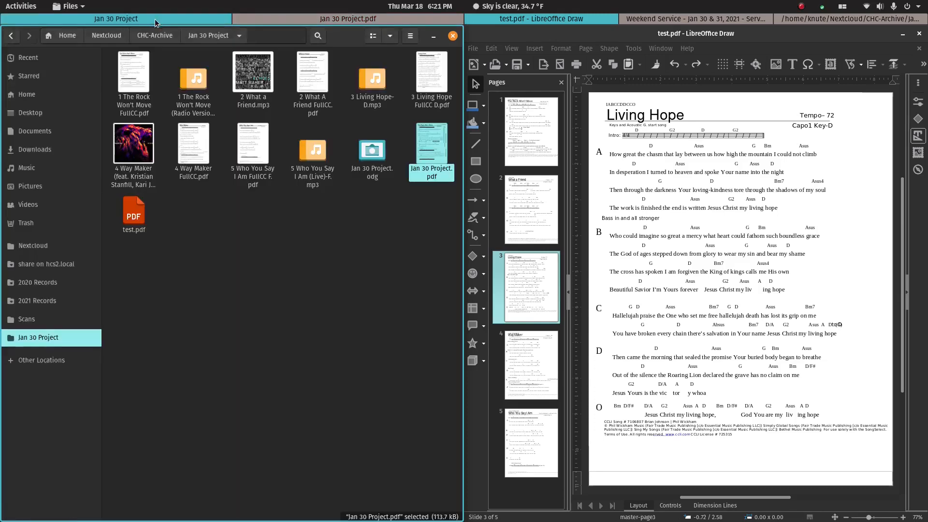
pyautogui.doubleClick(372, 77)
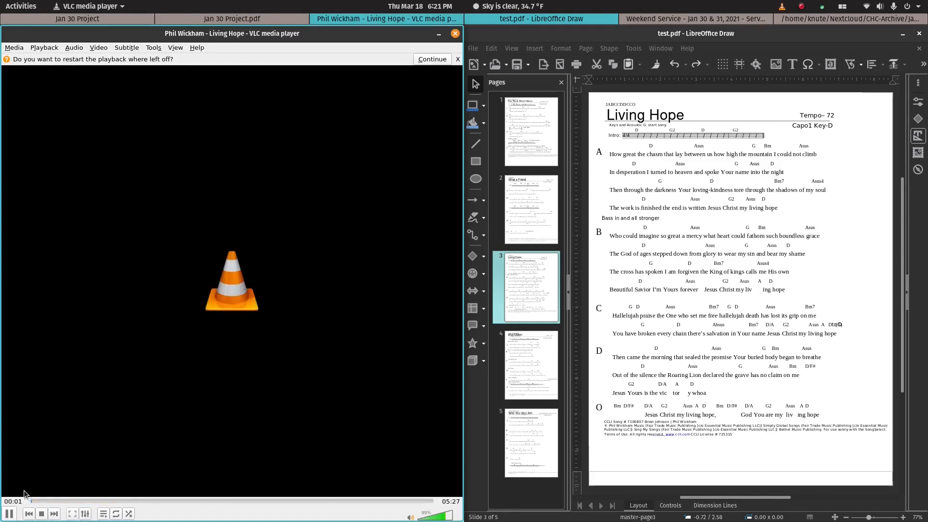
pyautogui.click(9, 514)
pyautogui.click(92, 499)
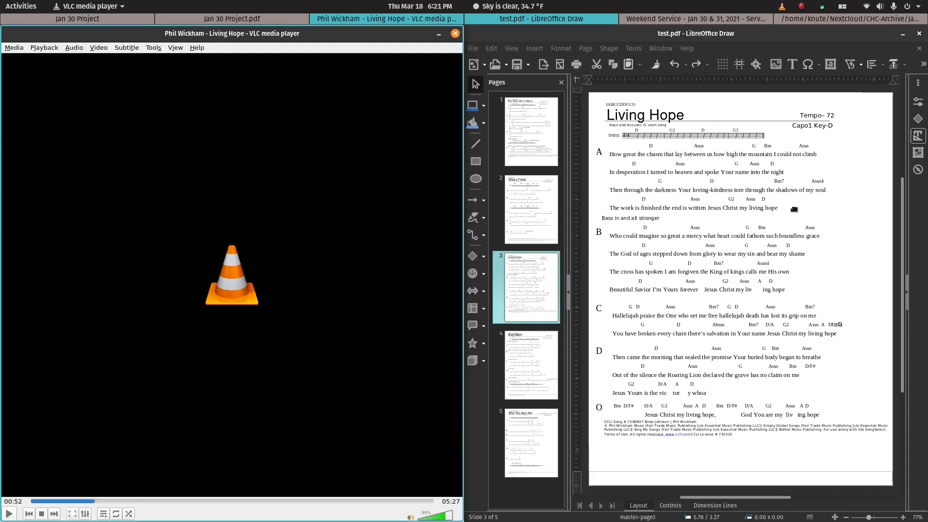
# Play the Living Hope recording from 00:52 alongside the enlarged chord chart and pause it.
pyautogui.scroll(5, 794, 209)
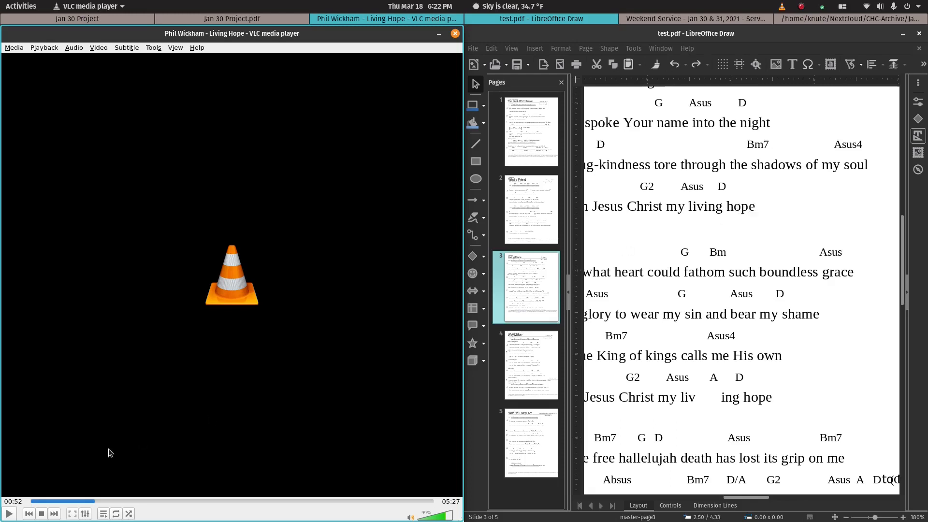
pyautogui.click(9, 514)
pyautogui.click(10, 514)
# Return to the project folder, switch to an empty workspace and launch MuseScore 3.6.
pyautogui.click(130, 18)
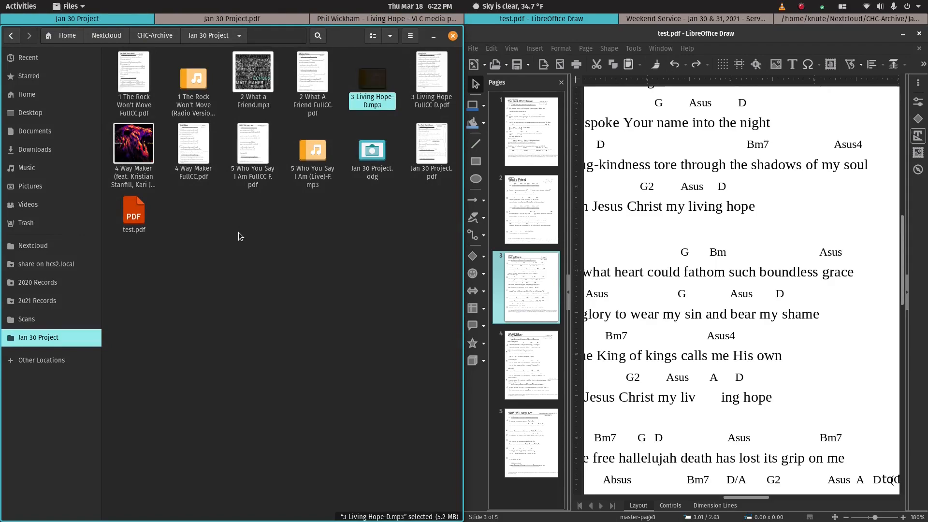
pyautogui.press('ctrl+super+Down')
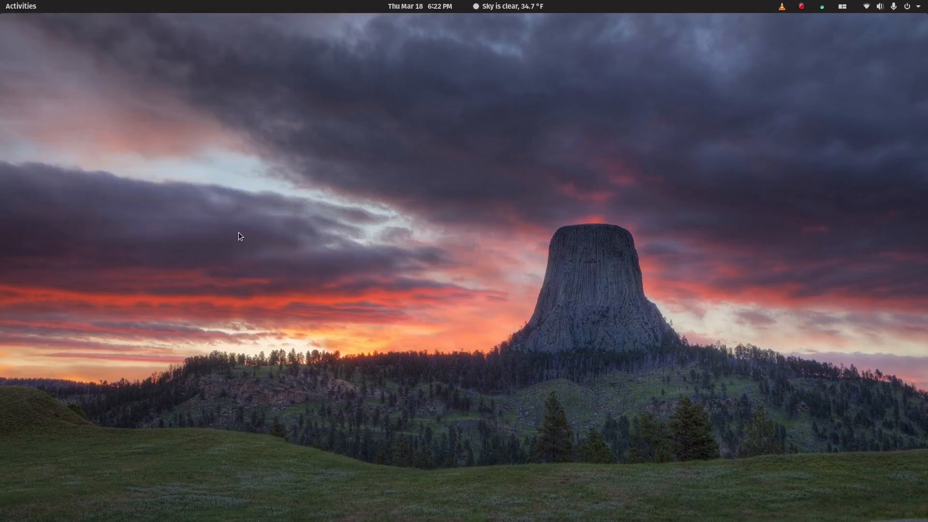
pyautogui.press('super')
pyautogui.write('muse')
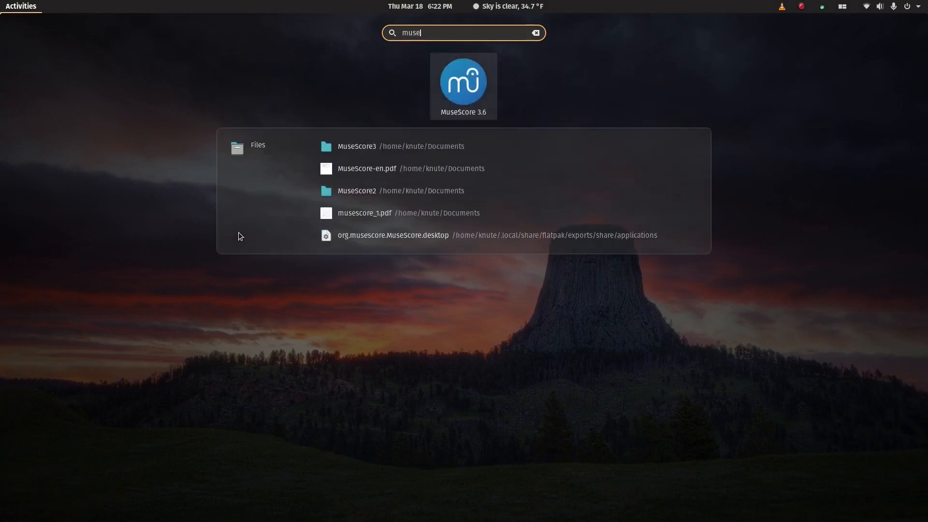
pyautogui.press('Return')
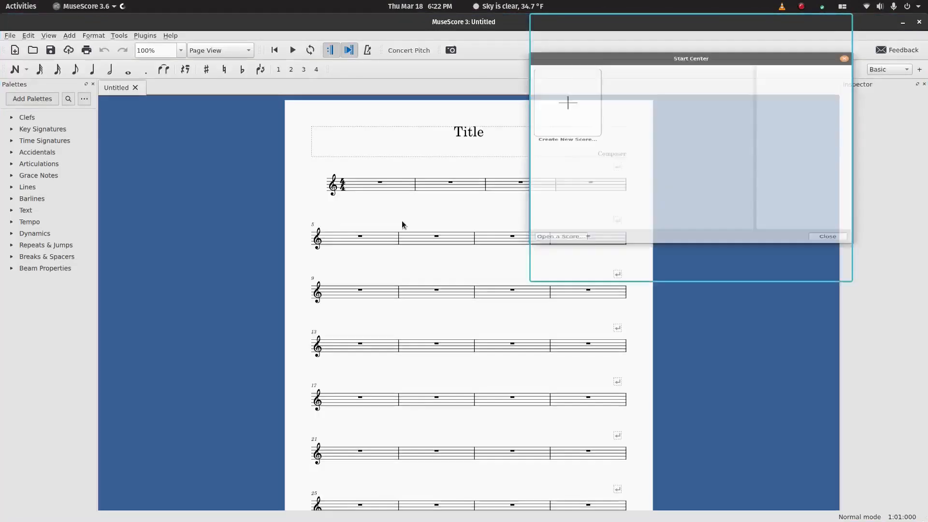
# Create a new untitled score from the Treble Clef template.
pyautogui.click(572, 89)
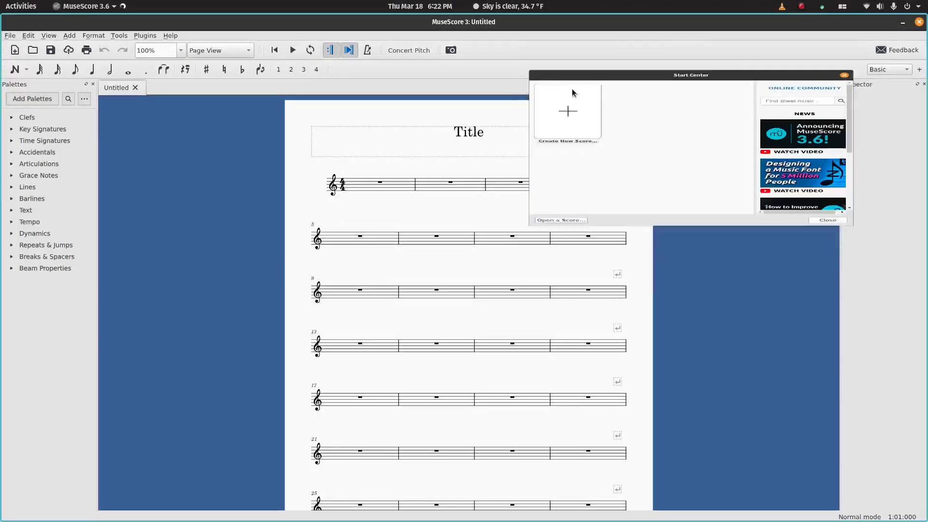
pyautogui.click(554, 364)
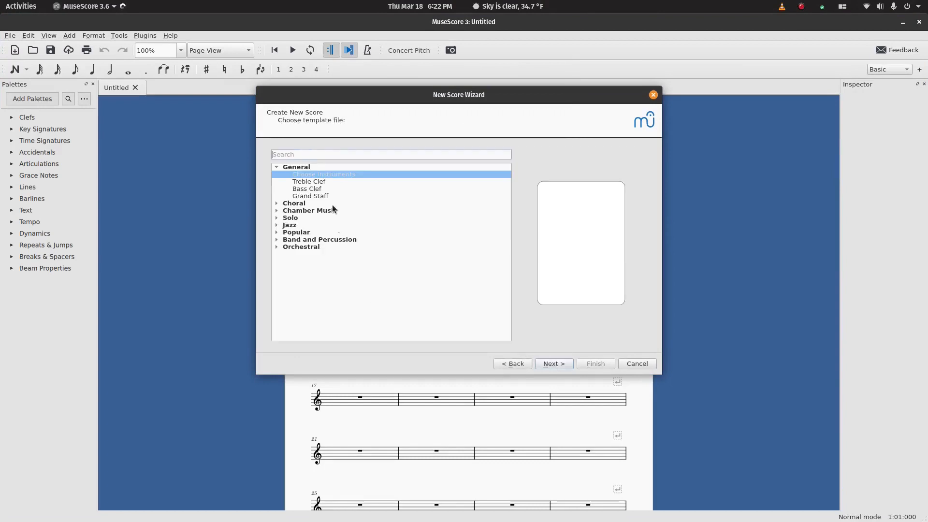
pyautogui.click(312, 181)
pyautogui.click(594, 366)
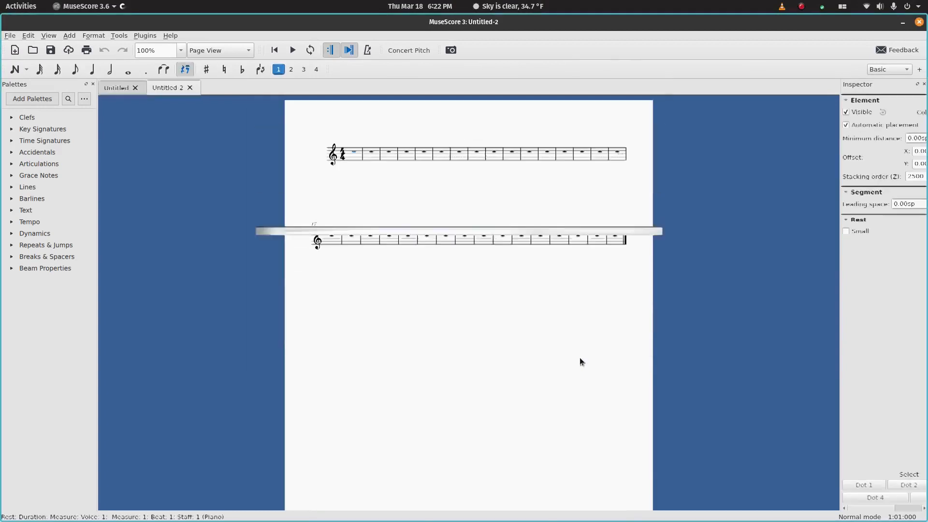
# Apply the two-sharp key signature from the first measure of the score and select that measure.
pyautogui.click(11, 129)
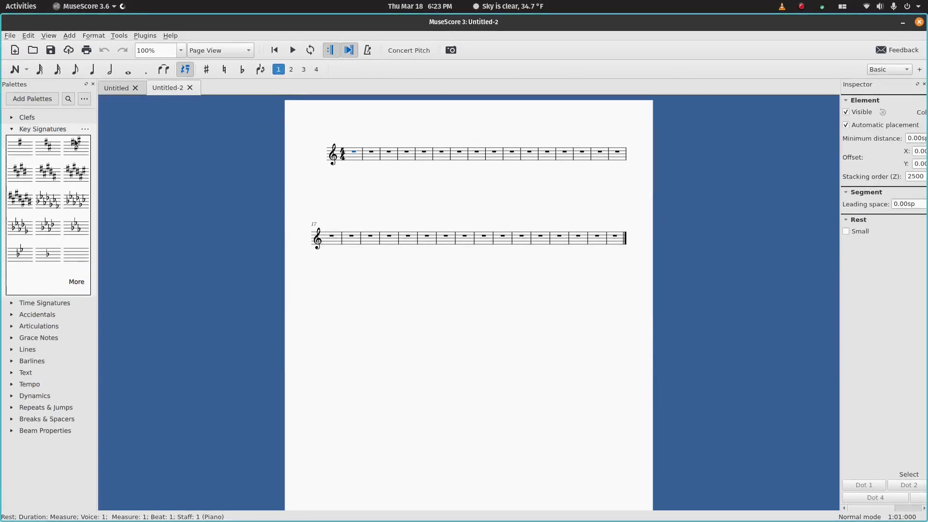
pyautogui.moveTo(48, 152)
pyautogui.mouseDown()
pyautogui.moveTo(182, 190)
pyautogui.moveTo(369, 165)
pyautogui.moveTo(351, 155)
pyautogui.mouseUp()
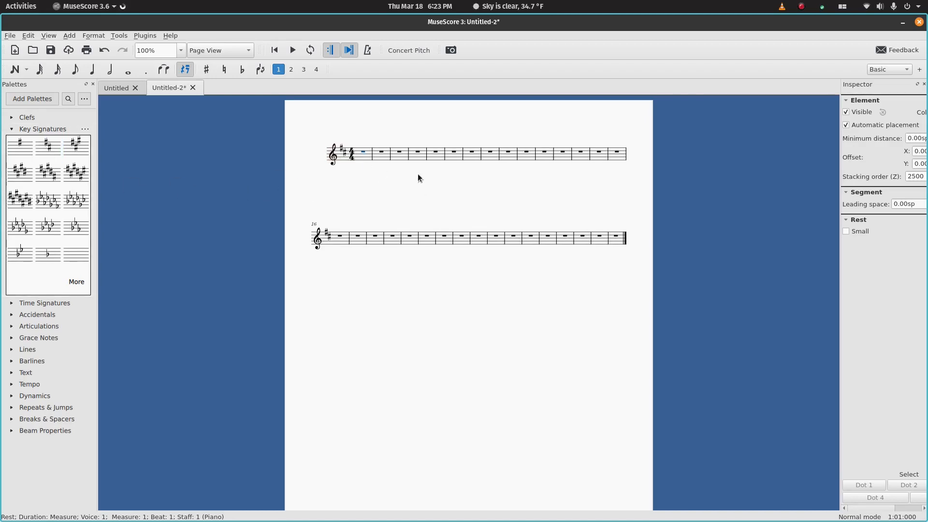
pyautogui.click(365, 156)
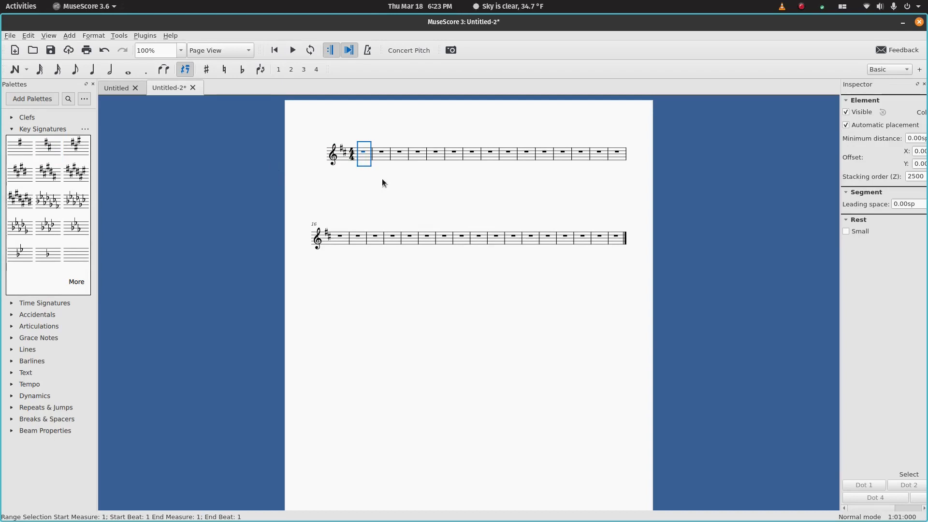
# Enter measure 1 of the treble staff: eighth notes F#4, F#4, F#4, E4, followed by quarter notes F#4 and A4.
pyautogui.scroll(5, 382, 182)
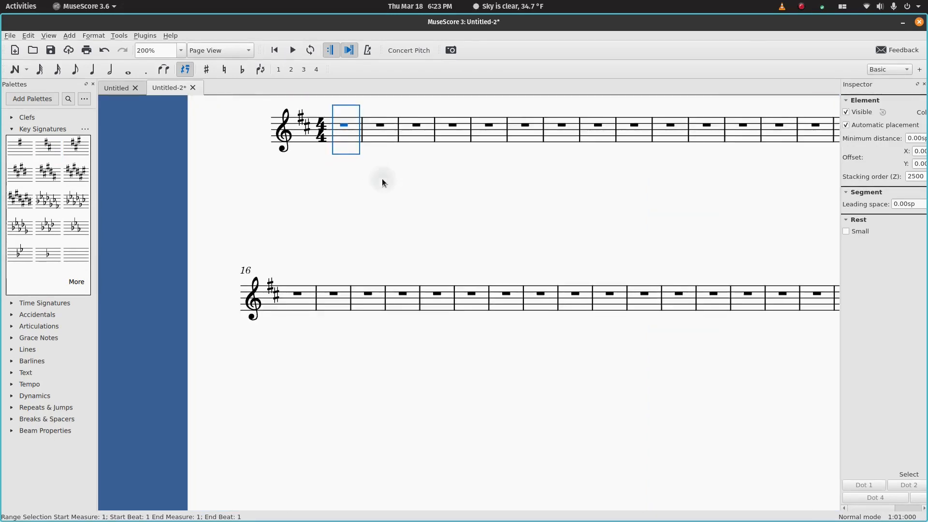
pyautogui.moveTo(381, 182); pyautogui.dragTo(398, 265)
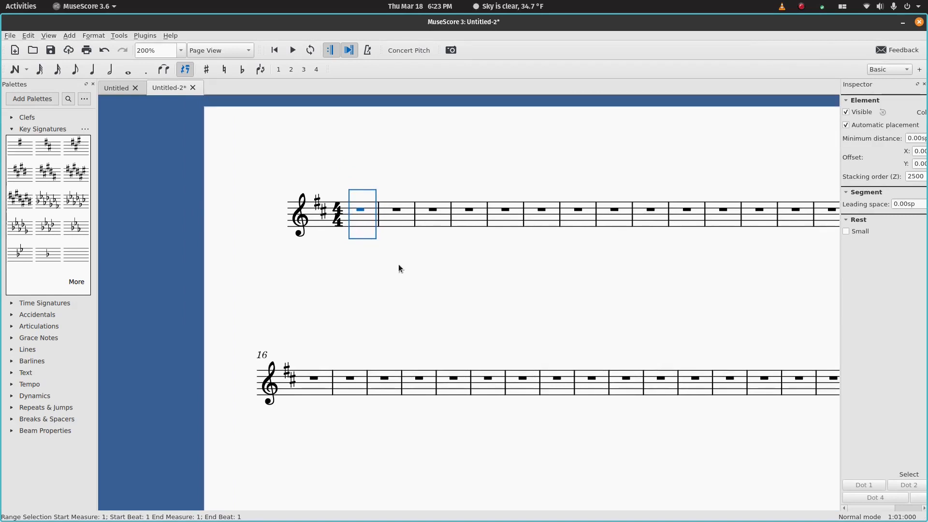
pyautogui.press('n')
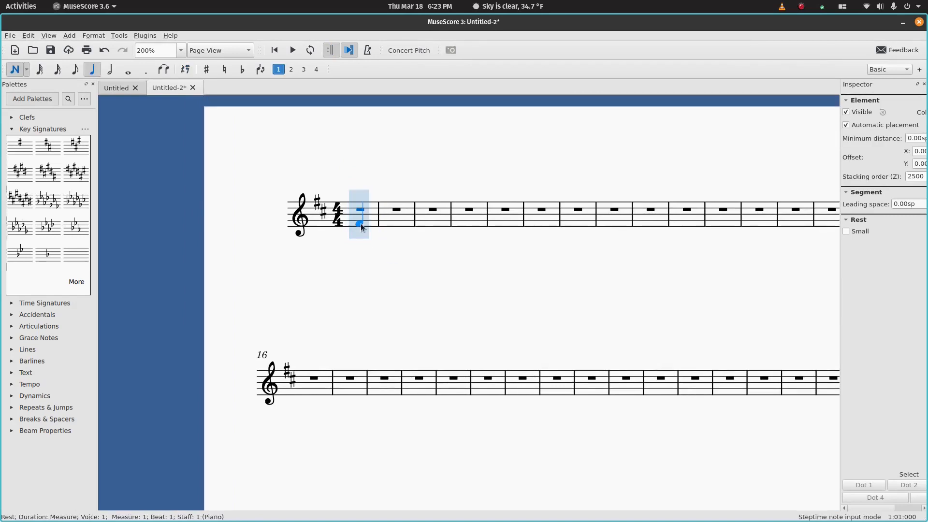
pyautogui.press('4')
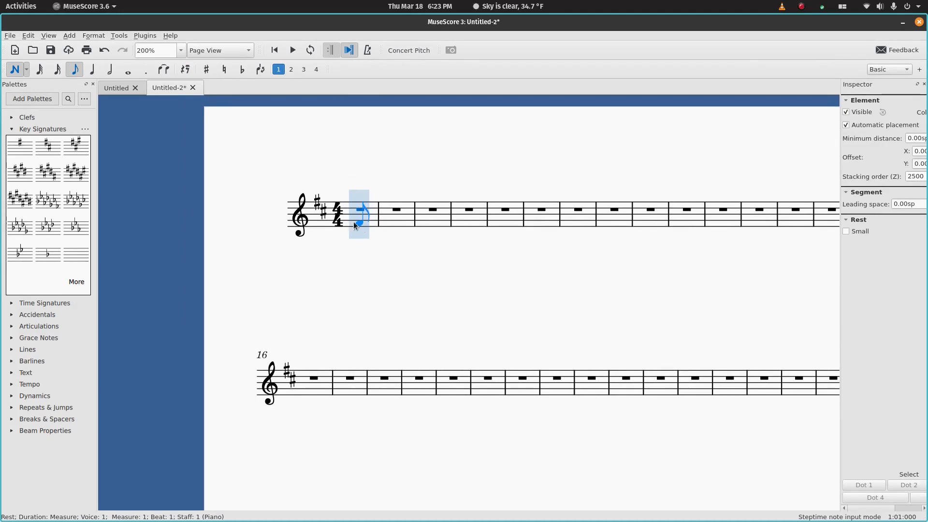
pyautogui.click(352, 221)
pyautogui.click(368, 222)
pyautogui.click(380, 223)
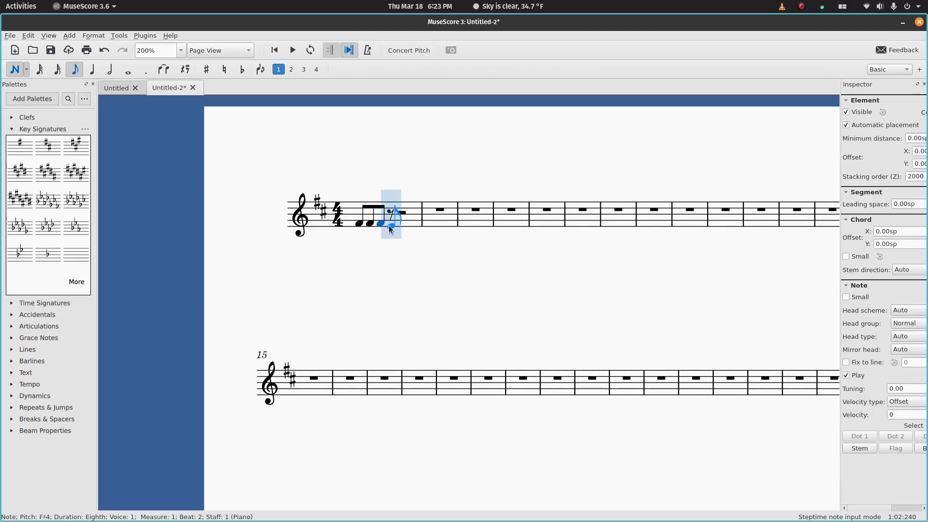
pyautogui.click(390, 225)
pyautogui.press('5')
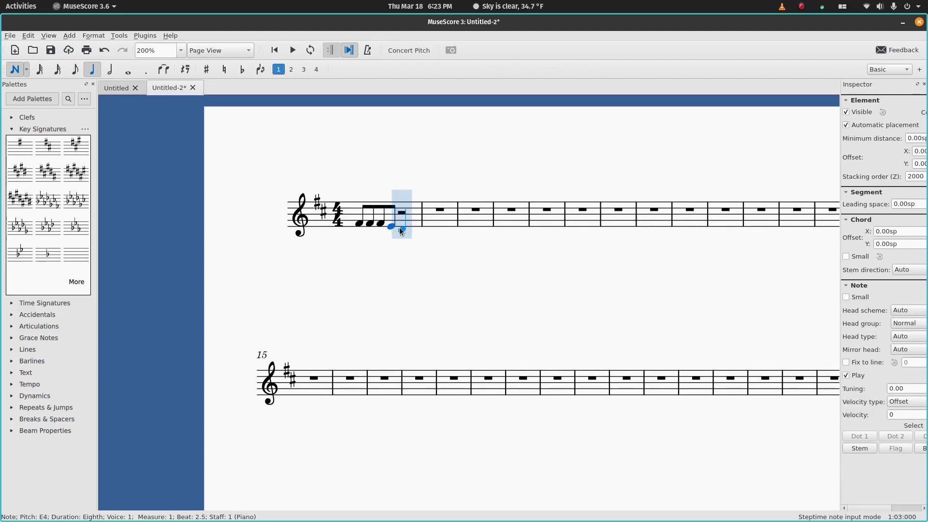
pyautogui.click(405, 222)
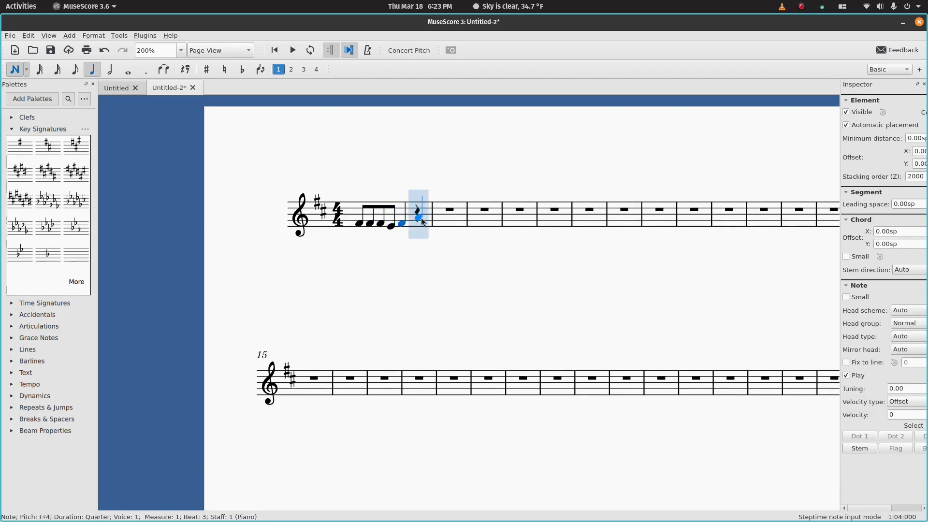
pyautogui.click(420, 217)
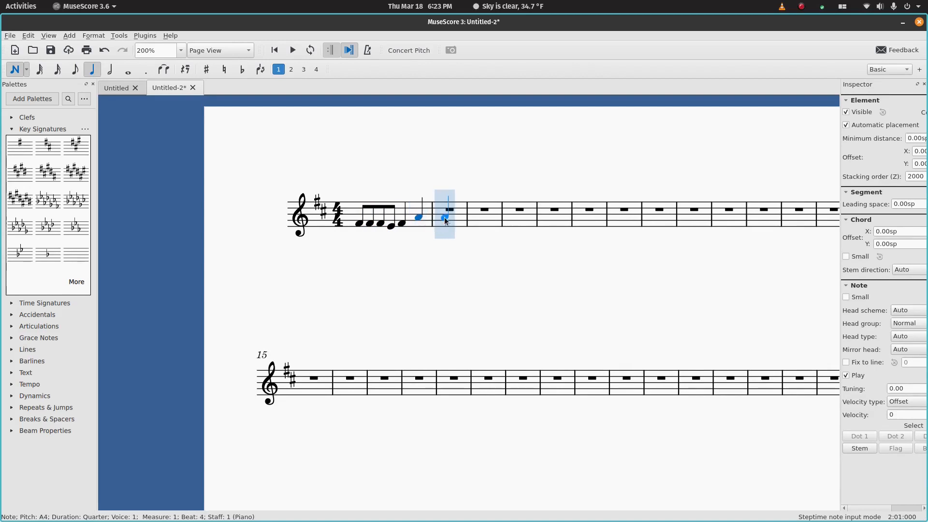
# Enter measure 2 as eighth notes B4, B4, B4, A4 and a half note B4, and leave note input.
pyautogui.press('4')
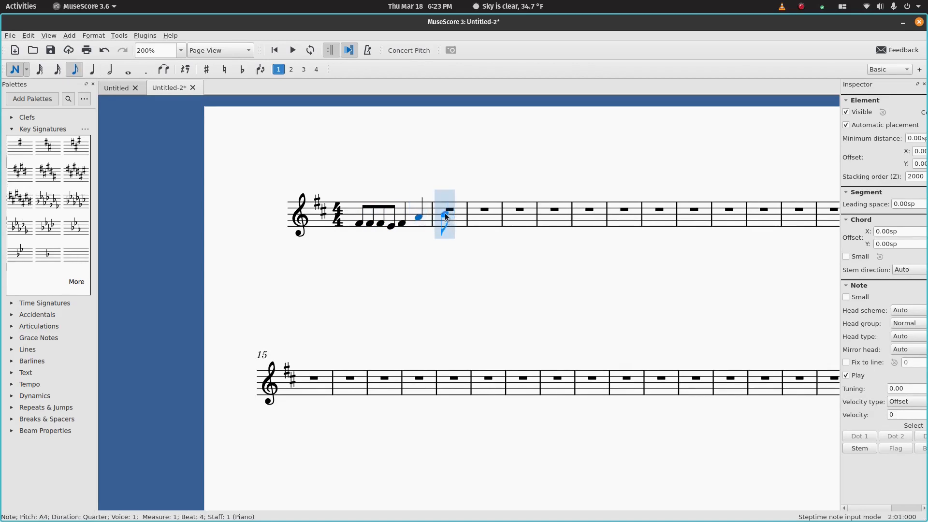
pyautogui.click(445, 213)
pyautogui.click(455, 215)
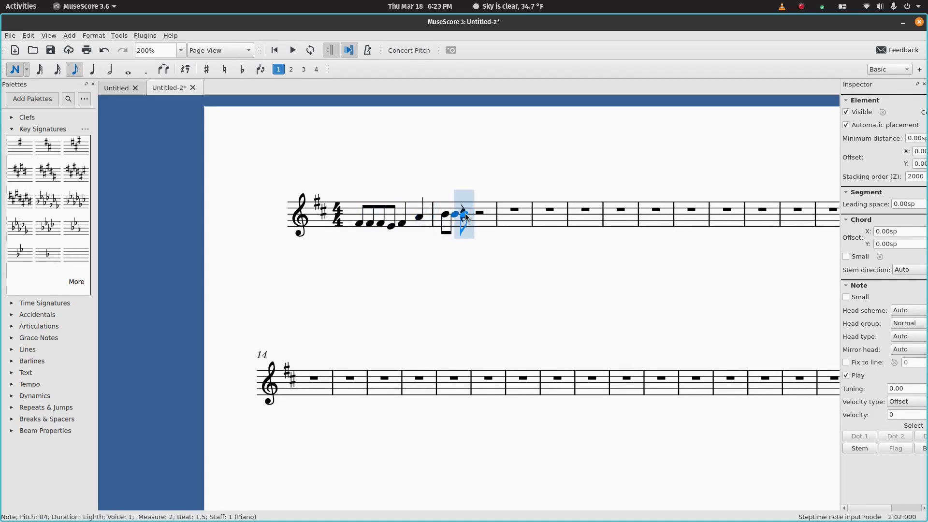
pyautogui.click(464, 214)
pyautogui.click(476, 217)
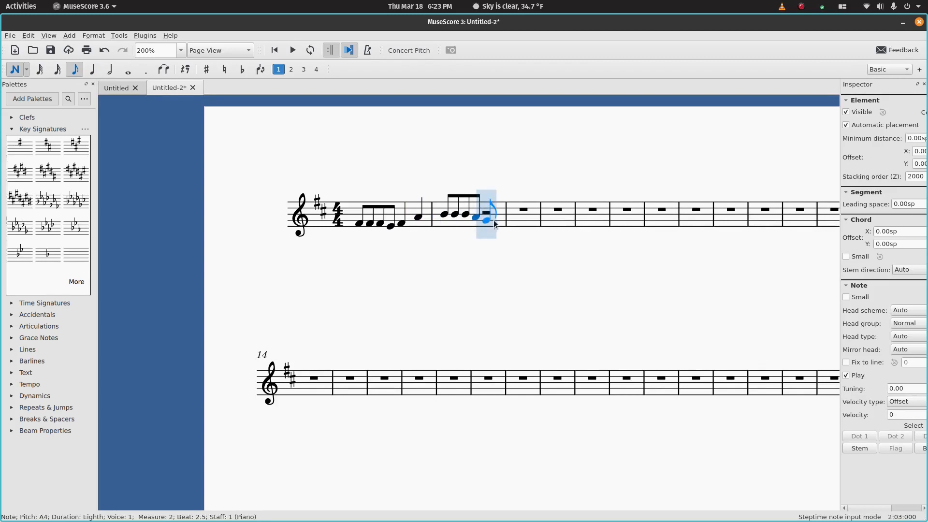
pyautogui.press('7')
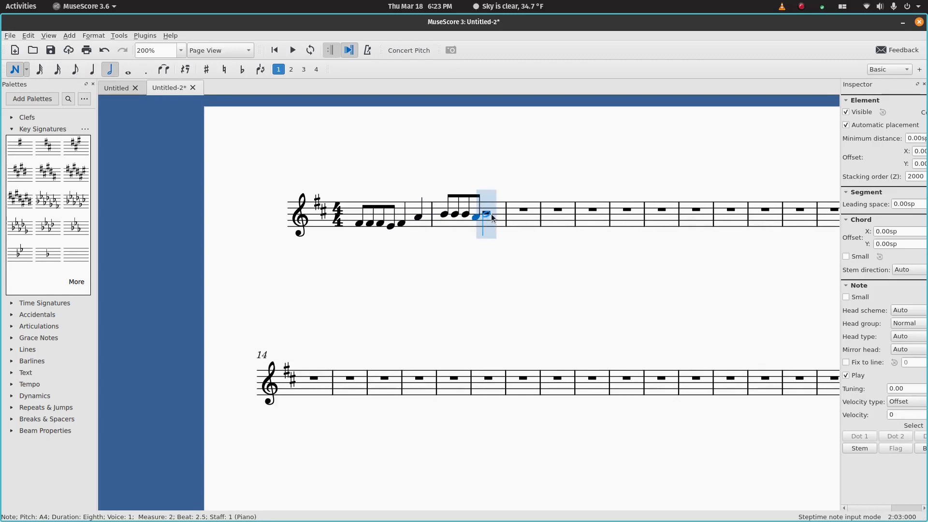
pyautogui.click(491, 213)
pyautogui.press('Escape')
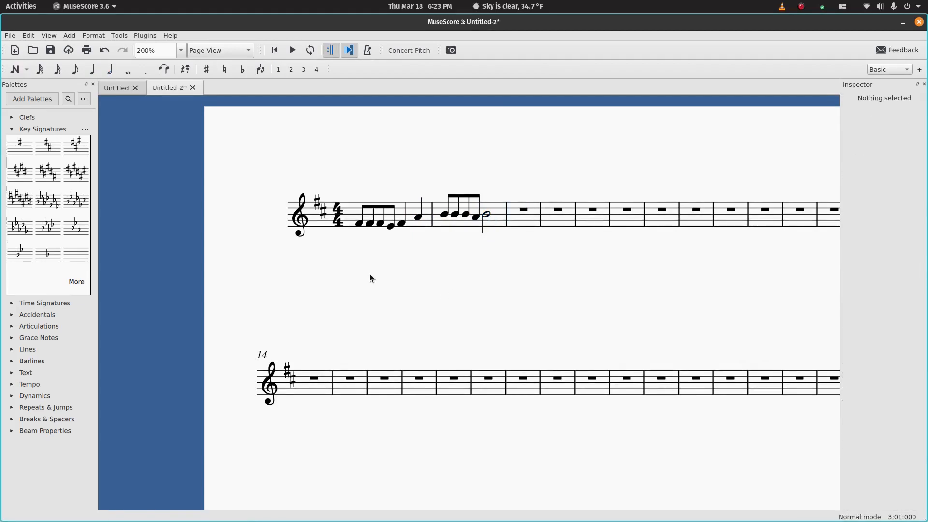
# Capture an area screenshot of the clef, key and time signatures and the two notated measures.
pyautogui.scroll(-6, 369, 274)
pyautogui.scroll(-1, 369, 274)
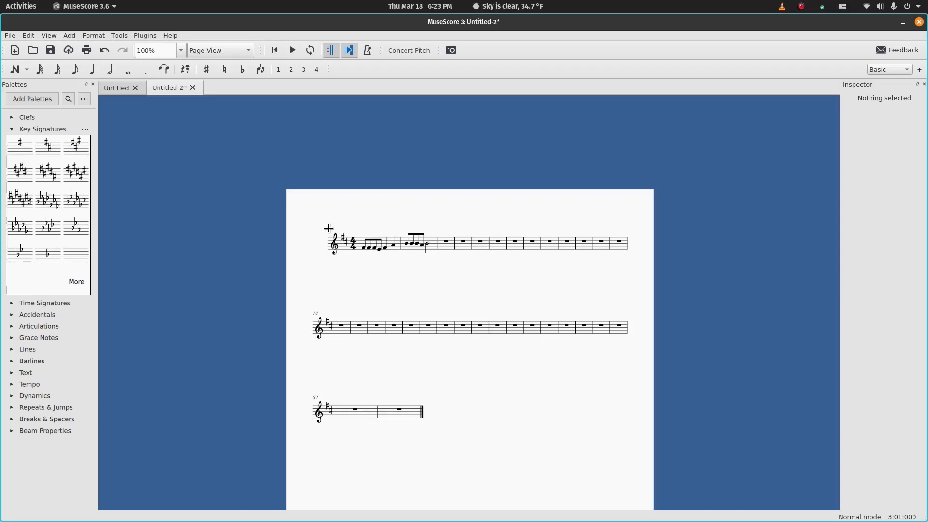
pyautogui.moveTo(329, 229)
pyautogui.mouseDown()
pyautogui.moveTo(361, 261)
pyautogui.moveTo(431, 254)
pyautogui.mouseUp()
# Insert the notation screenshot from the Pictures folder into page 3 of test.pdf in LibreOffice Draw, shrunk to about 1.38 × 0.35, after "Jesus Christ my living hope".
pyautogui.press('ctrl+super+Up')
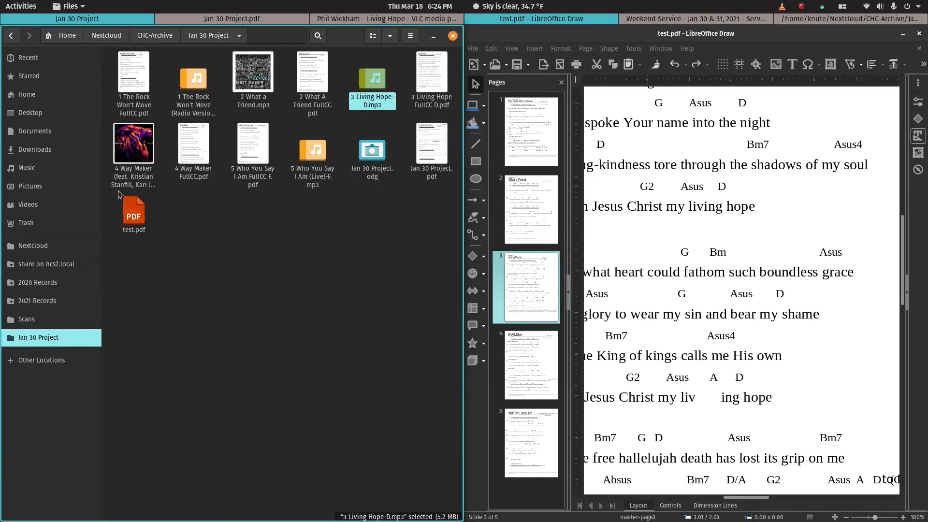
pyautogui.click(37, 188)
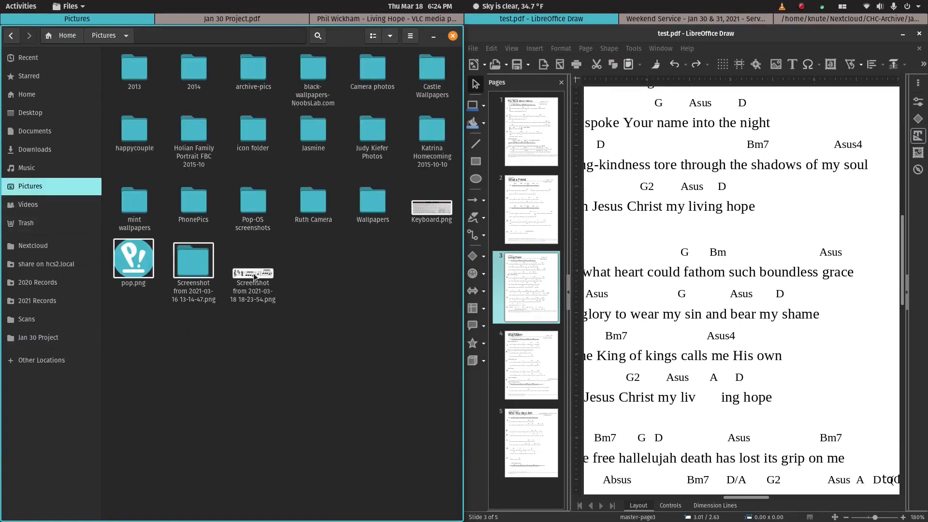
pyautogui.moveTo(254, 277)
pyautogui.mouseDown()
pyautogui.moveTo(623, 265)
pyautogui.moveTo(696, 227)
pyautogui.mouseUp()
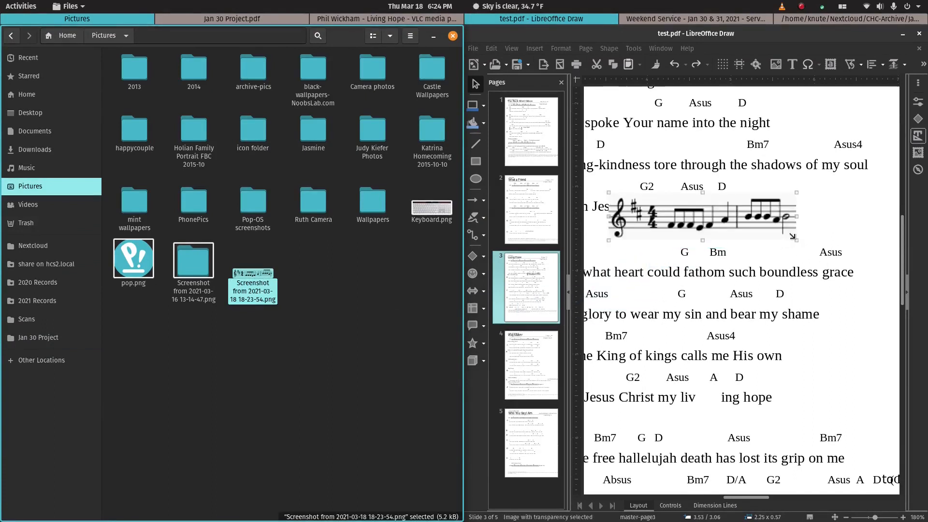
pyautogui.moveTo(792, 236)
pyautogui.mouseDown()
pyautogui.moveTo(698, 218)
pyautogui.moveTo(806, 208)
pyautogui.mouseUp()
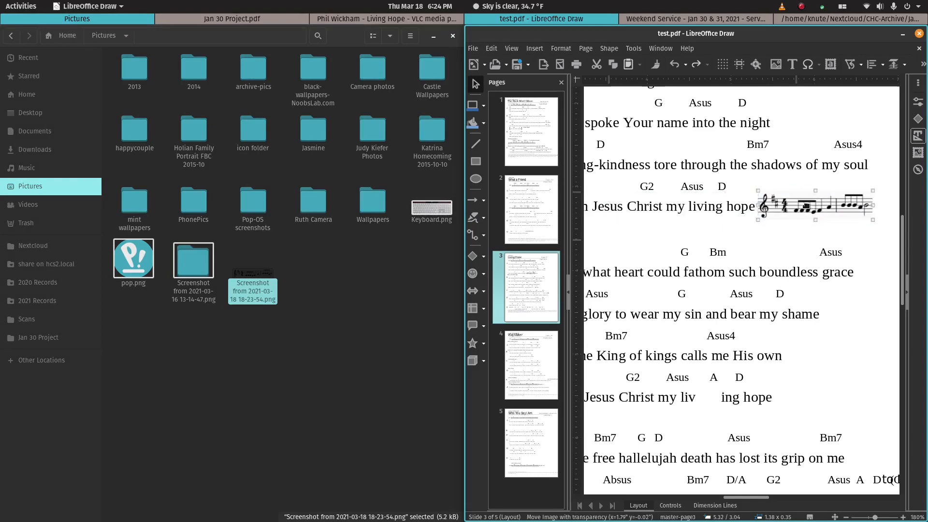
pyautogui.click(808, 239)
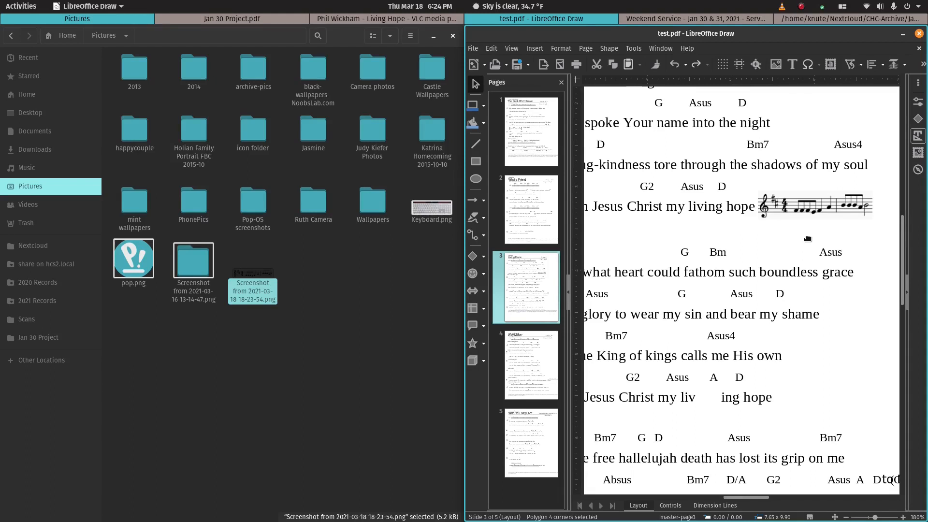
pyautogui.press('super+ctrl+Up')
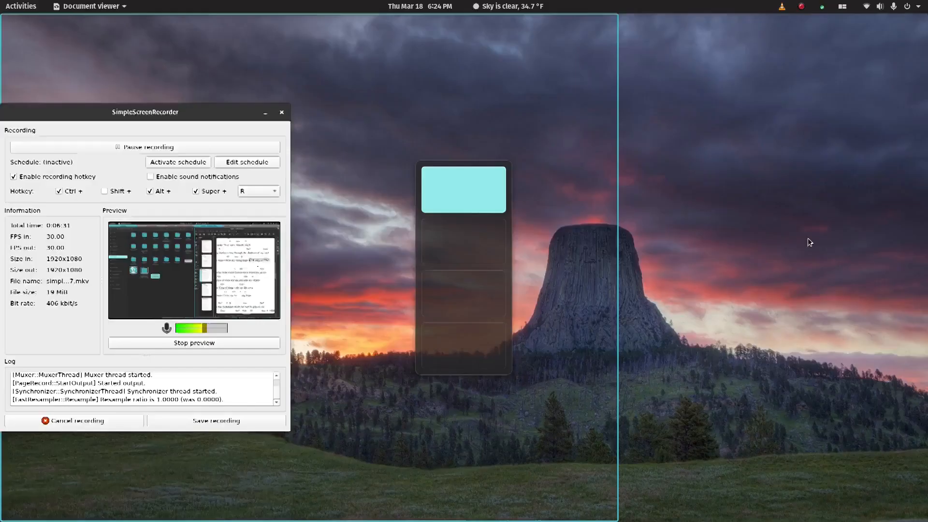